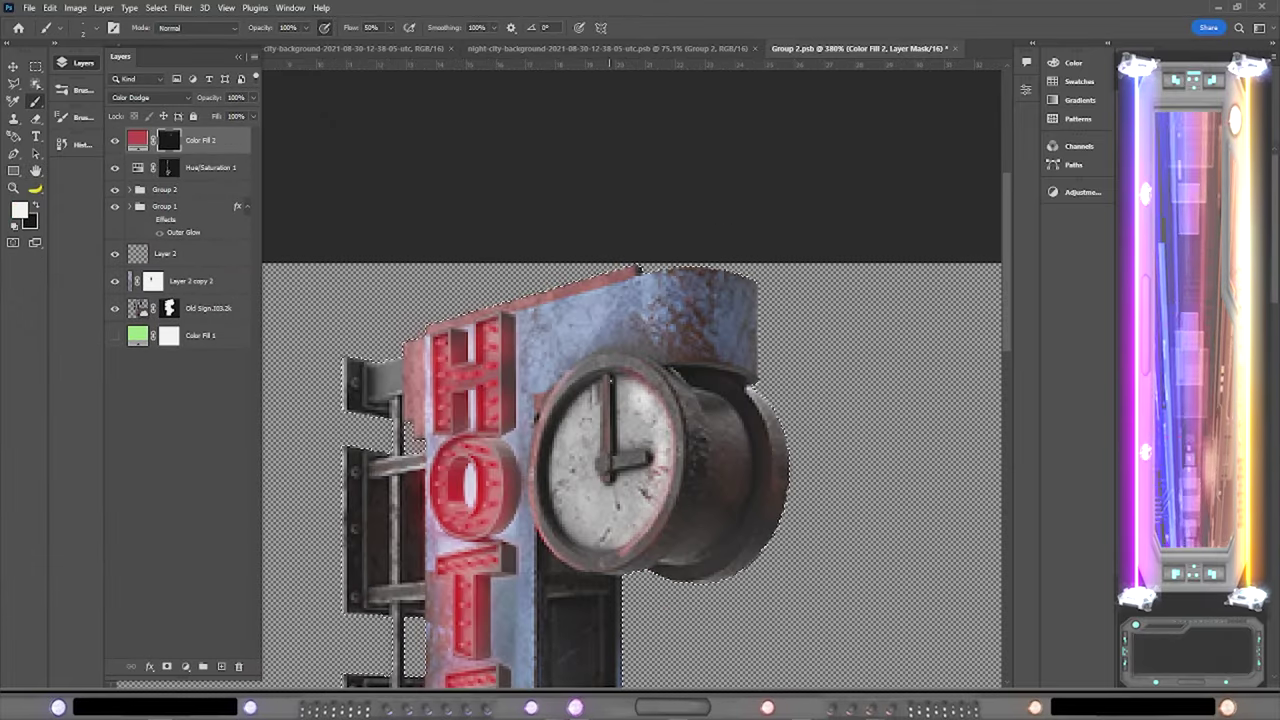
Step: Review the whole hotel sign fitted in the window, then close the Group 2.psb document
drag(430, 490, 493, 200)
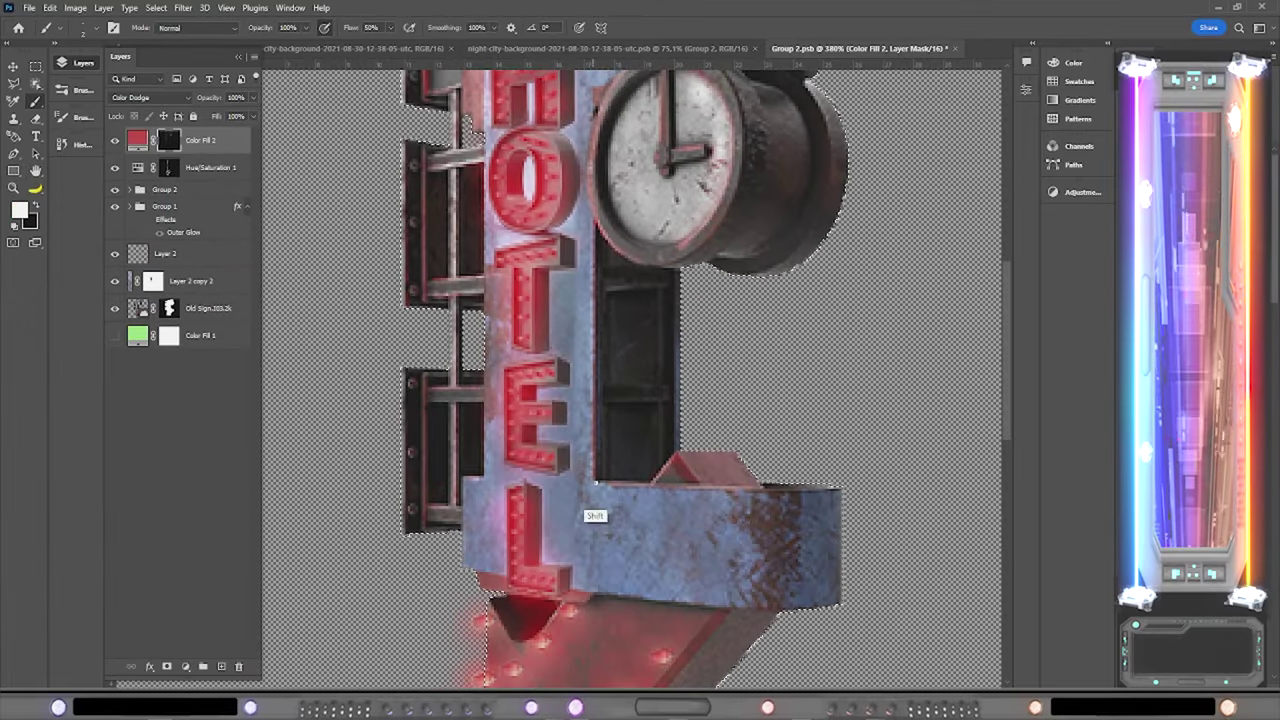
scroll(595, 484, down, 5)
key(ctrl+0)
key(ctrl+w)
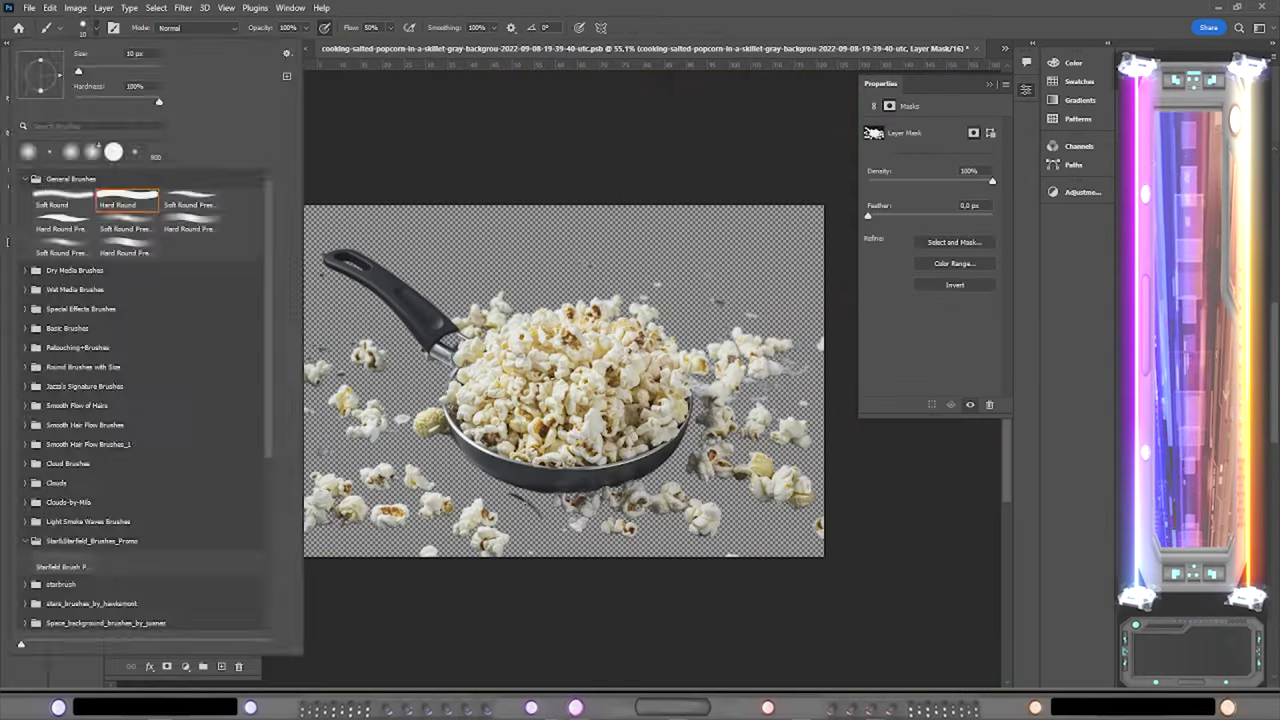
Step: Start refining the popcorn mask's edges and bring up the popcorn layer's options
double_click(170, 141)
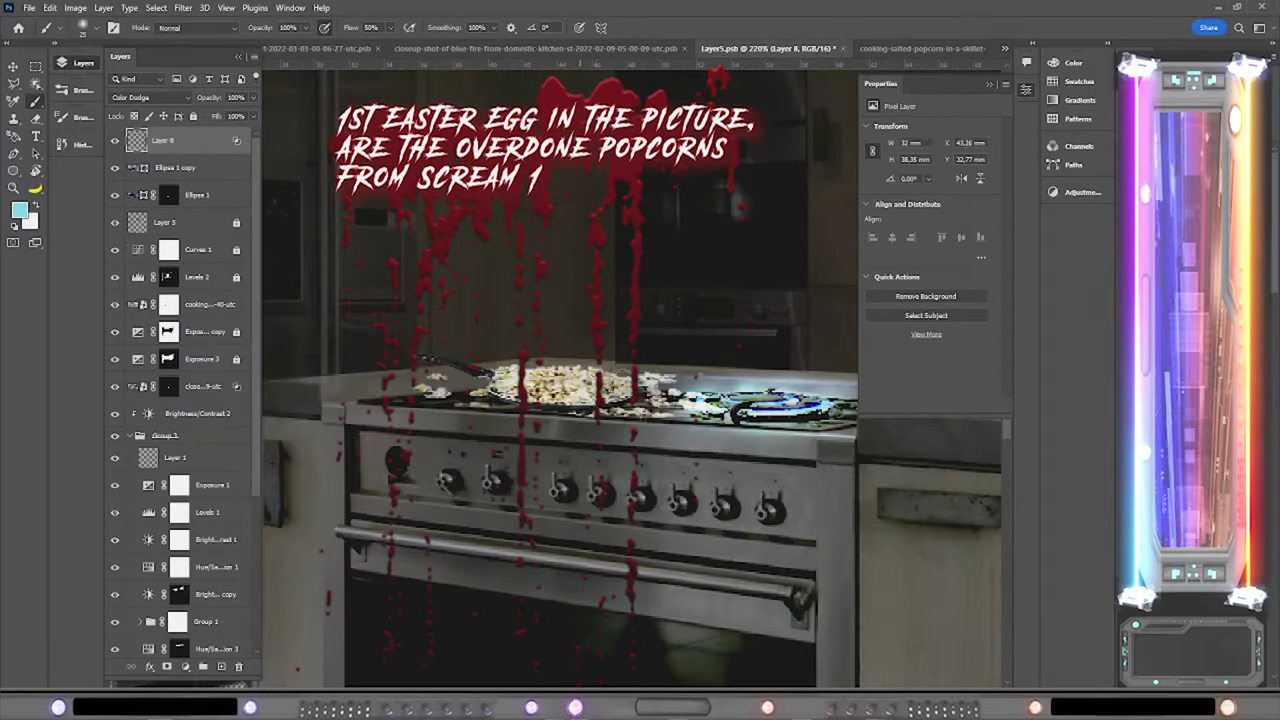
right_click(199, 302)
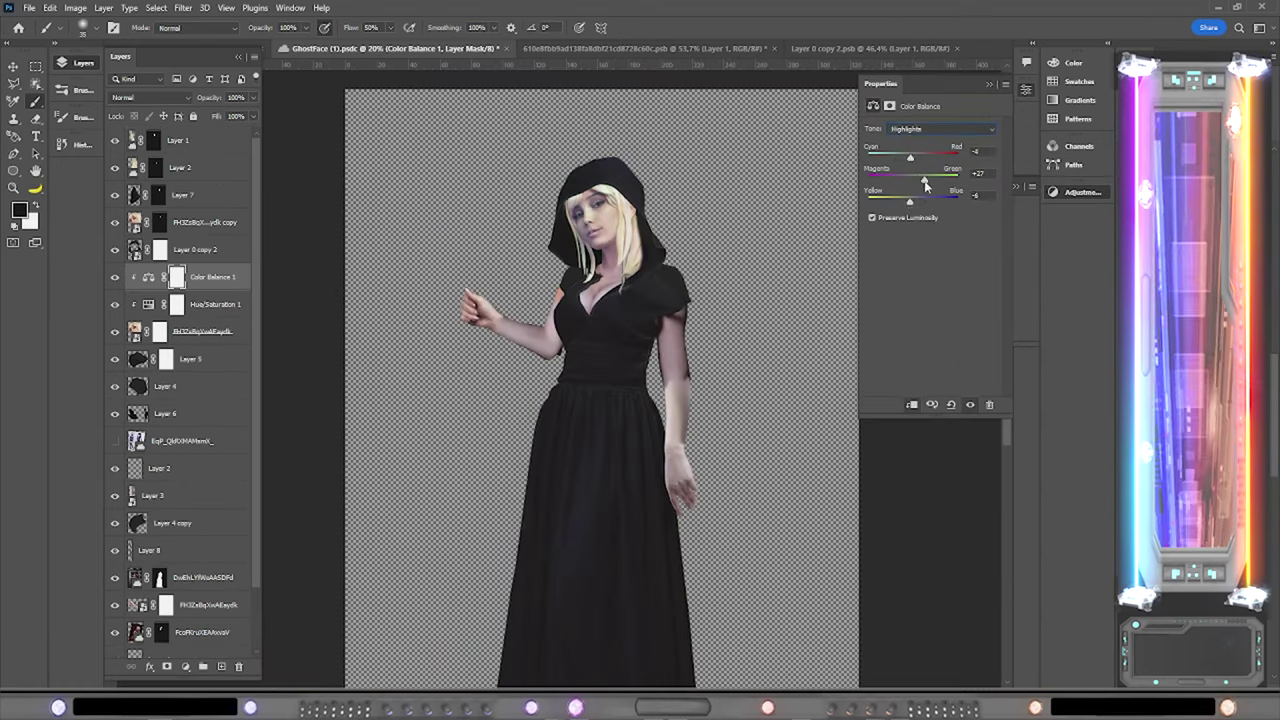
Step: Open the arm smart object's contents for editing from its layer menu
right_click(135, 222)
click(175, 300)
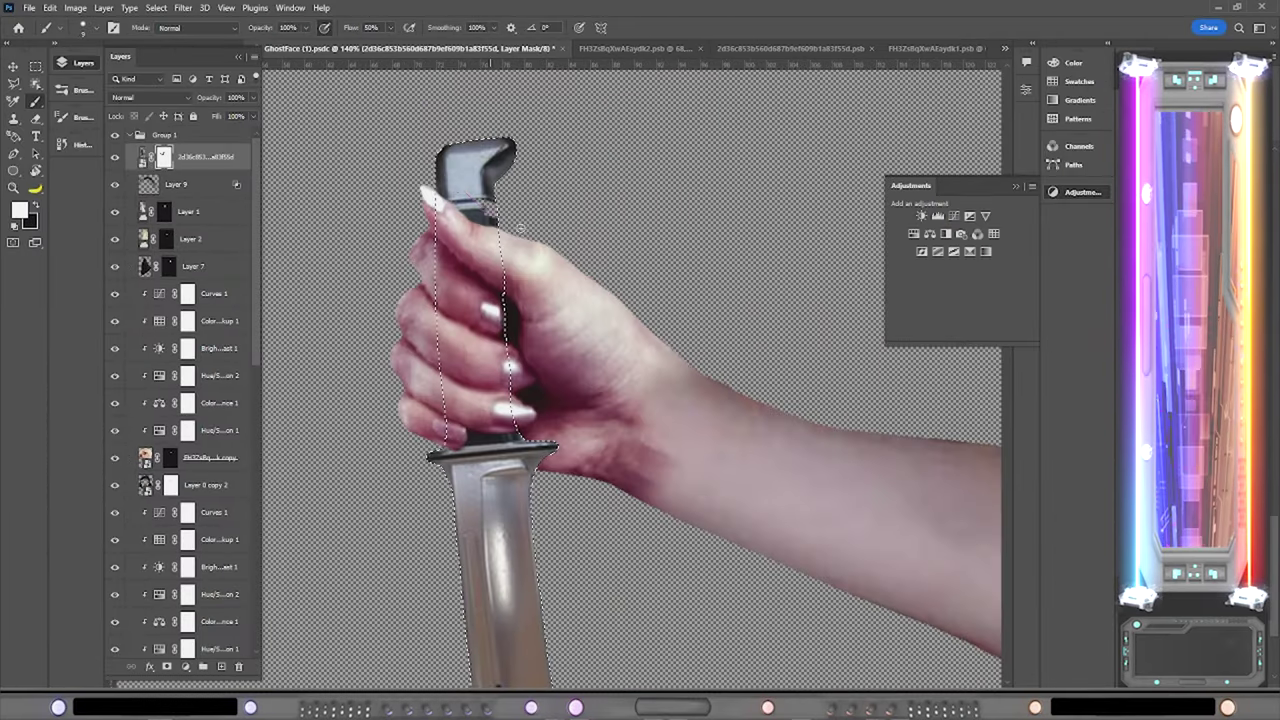
Step: Swap the colours so black becomes the painting colour
scroll(520, 226, up, 5)
key(x)
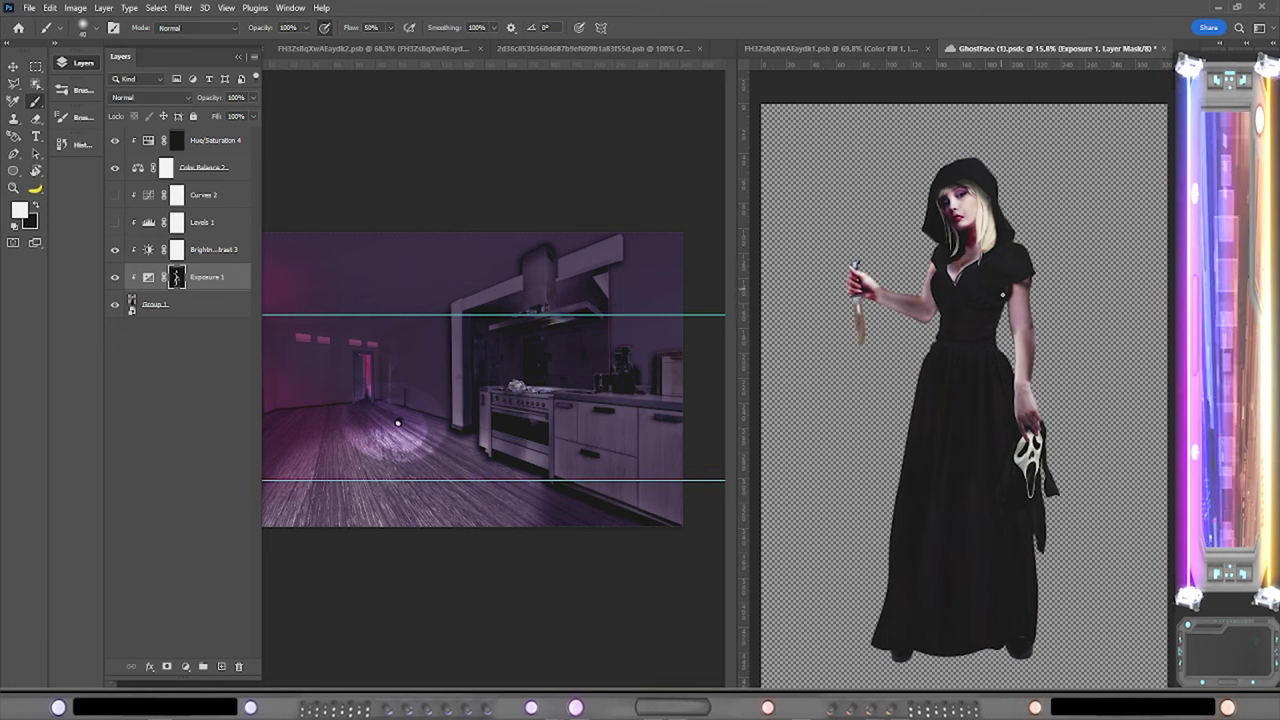
Step: Lower the layer opacity to 90% and open the woman's Hue/Saturation settings
key(9)
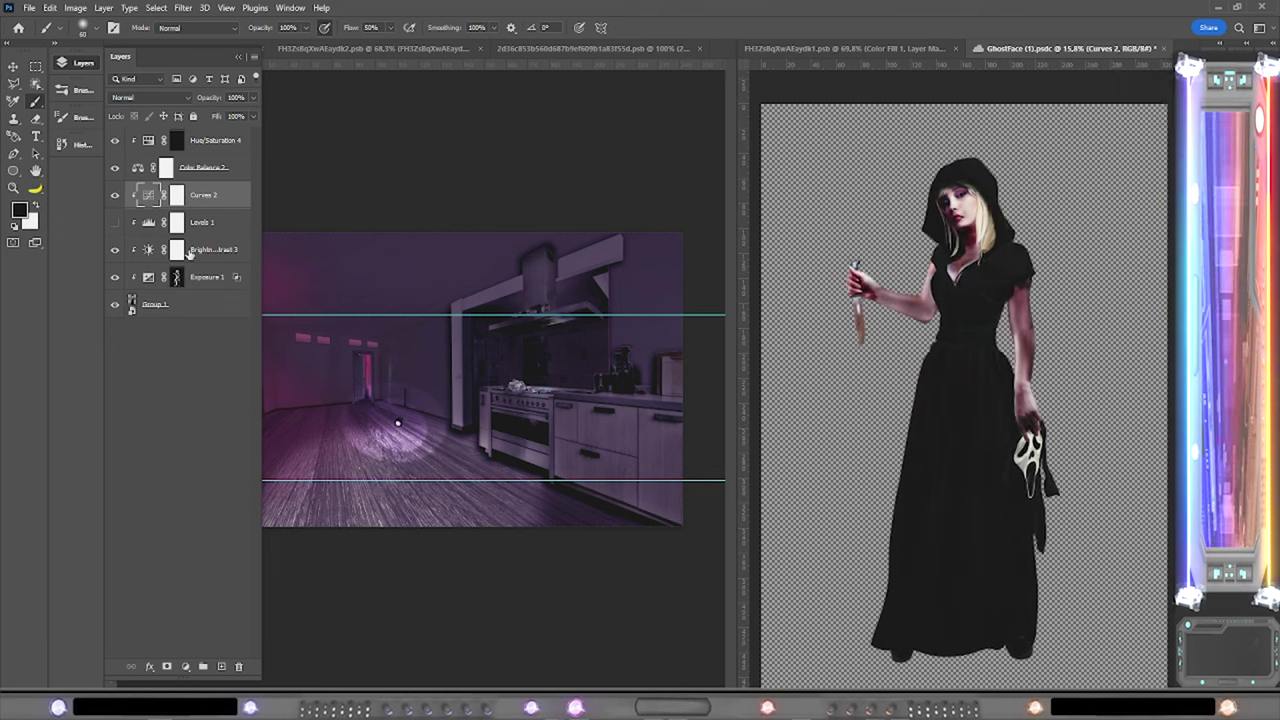
double_click(148, 140)
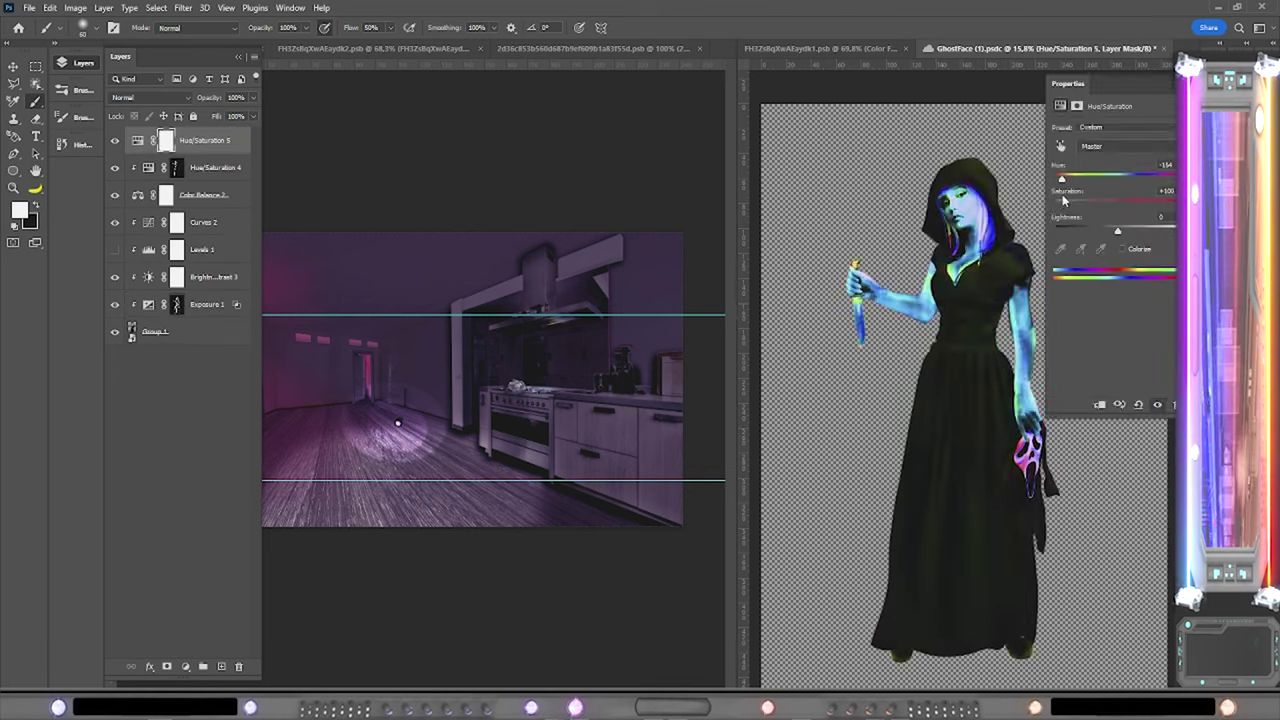